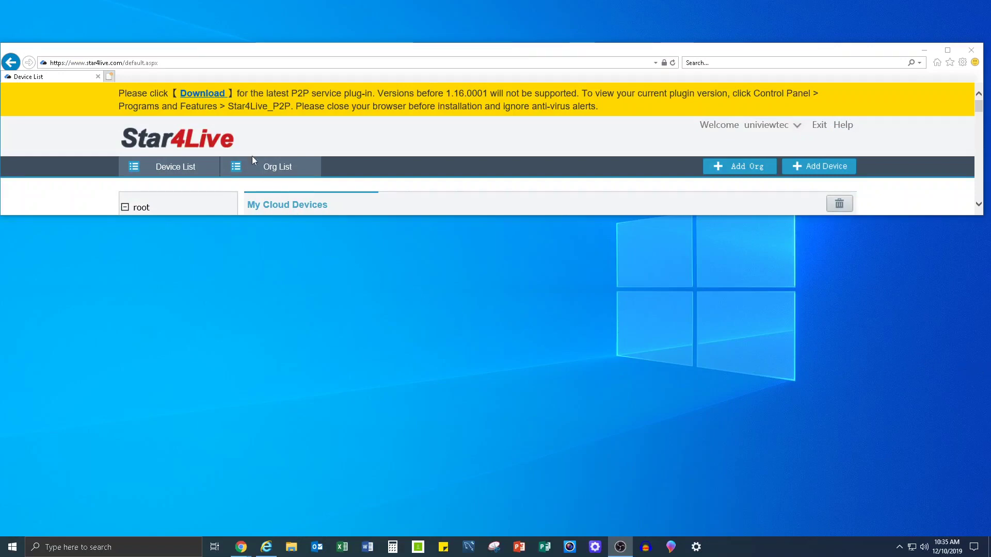
# - Save the Star4Live P2P plug-in installer Setup.exe (9.16 MB) to Downloads and open that folder
pyautogui.click(211, 94)
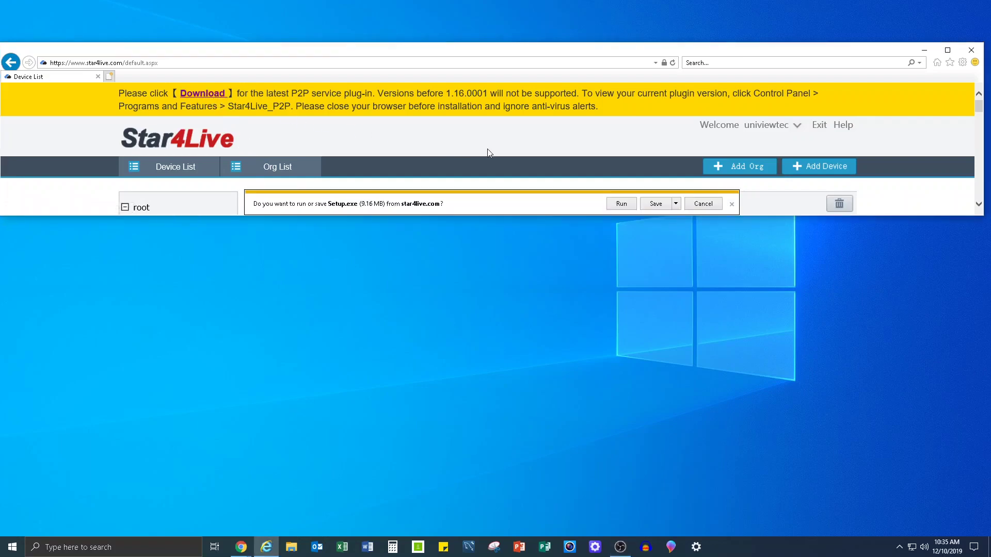
pyautogui.click(676, 204)
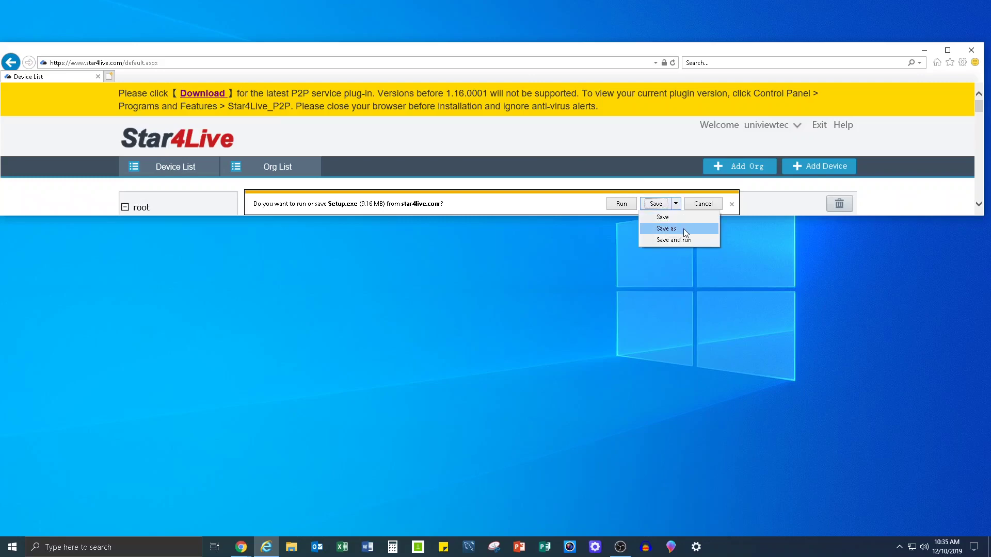
pyautogui.click(683, 229)
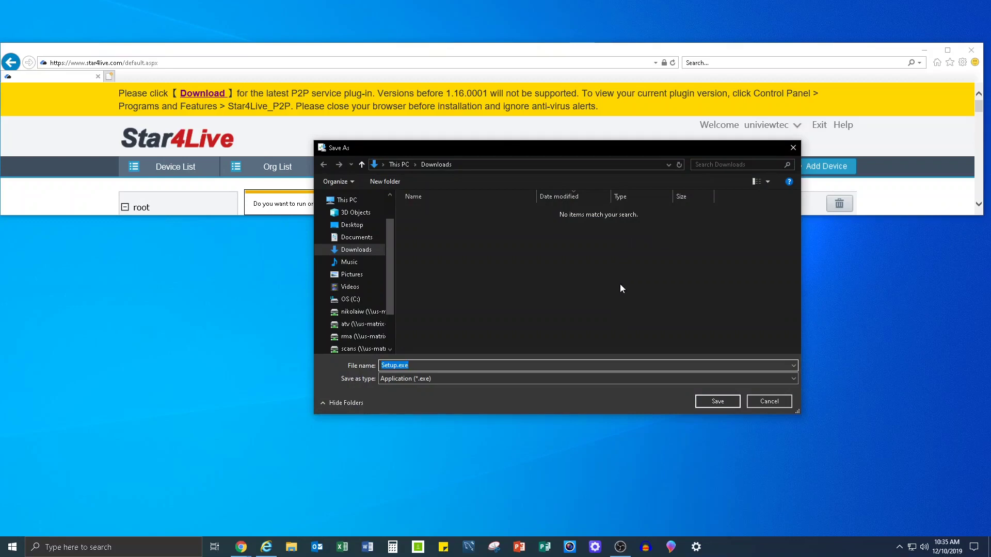
pyautogui.click(706, 402)
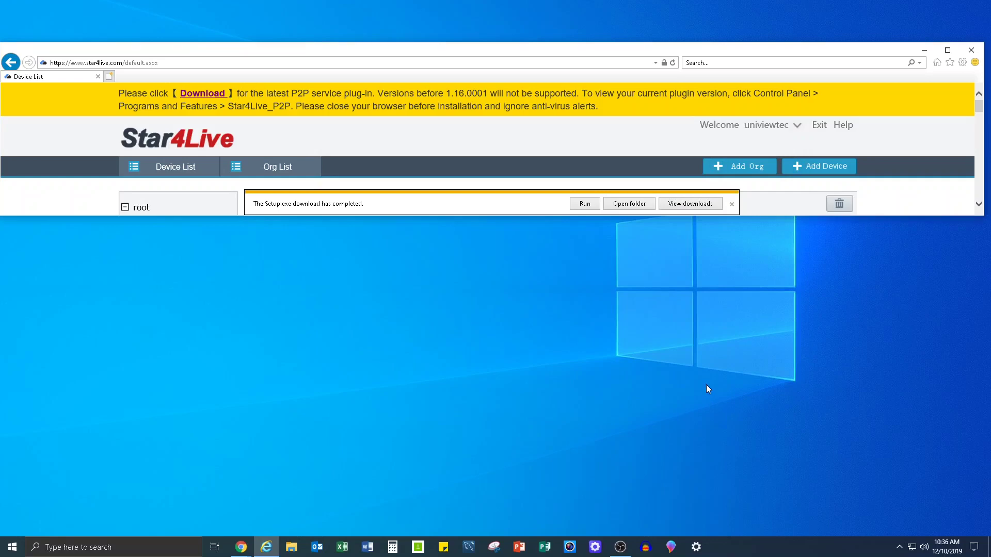
pyautogui.click(624, 204)
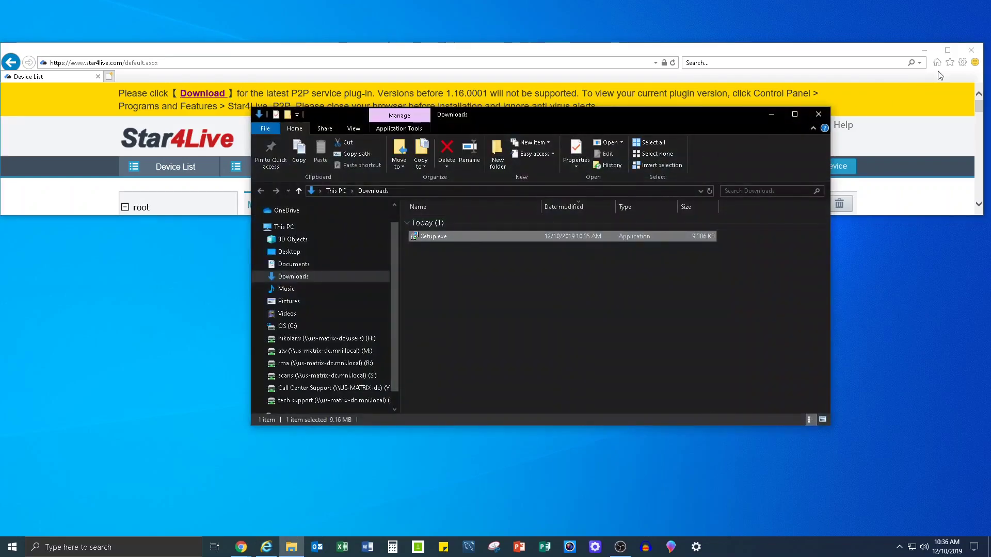
# - Close Internet Explorer and run Setup.exe from Downloads, allowing it past the security warning
pyautogui.click(971, 50)
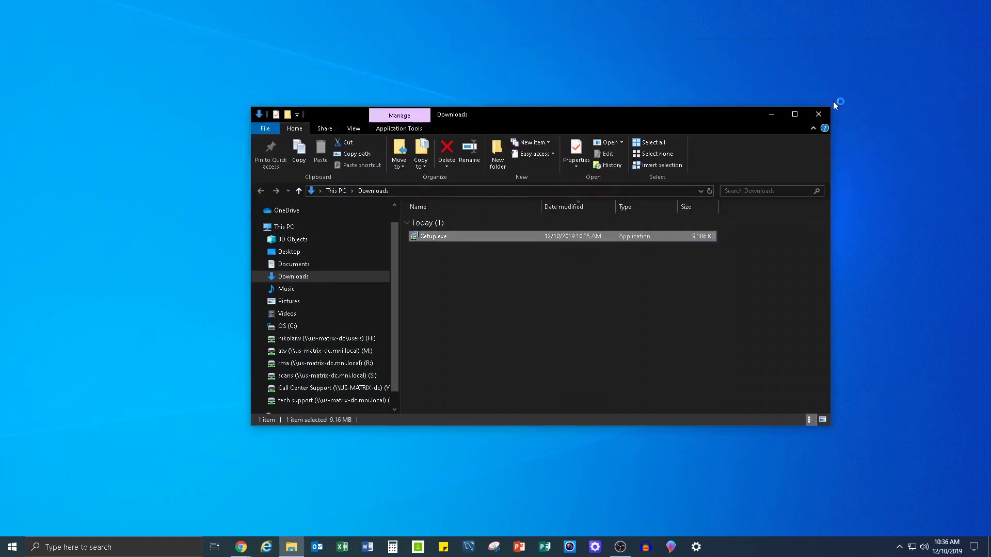
pyautogui.doubleClick(438, 236)
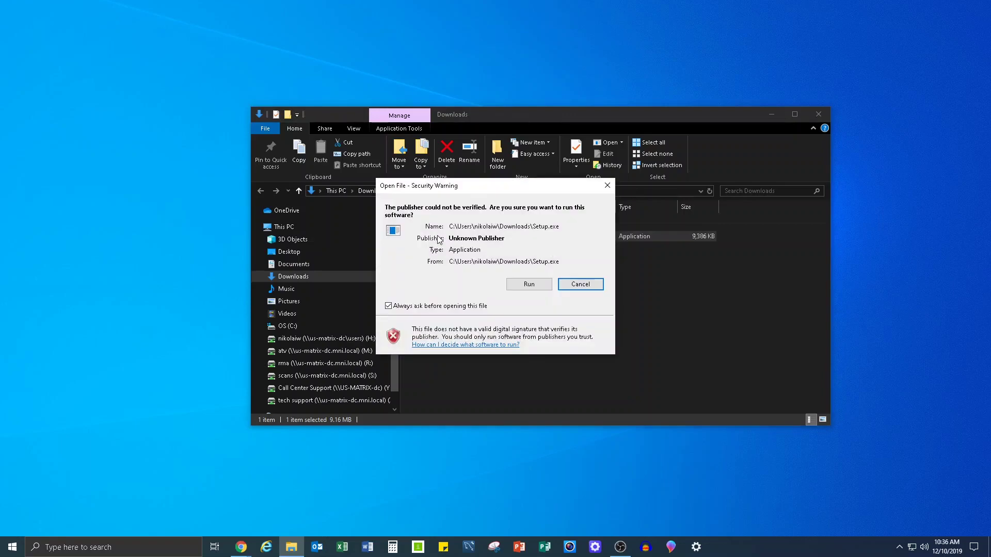
pyautogui.click(519, 284)
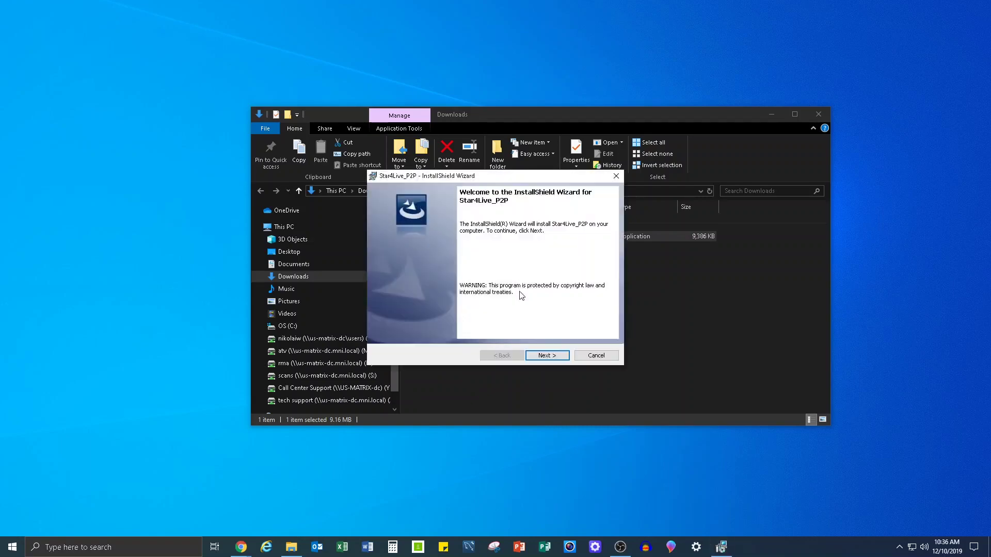
# - Install Star4Live_P2P with the Typical setup to C:\Program Files (x86)\Star4Live\Star4Live_P2P
pyautogui.click(544, 356)
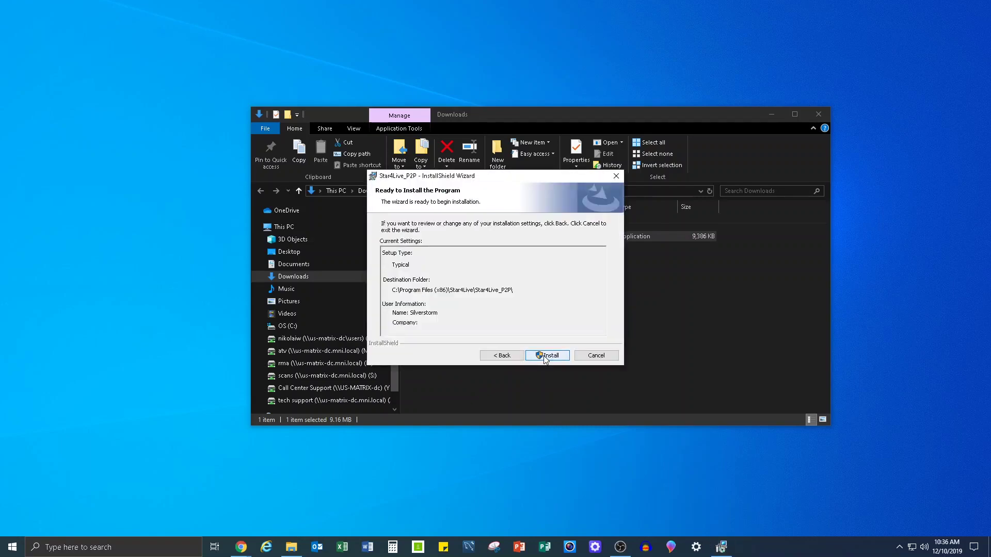
pyautogui.click(544, 356)
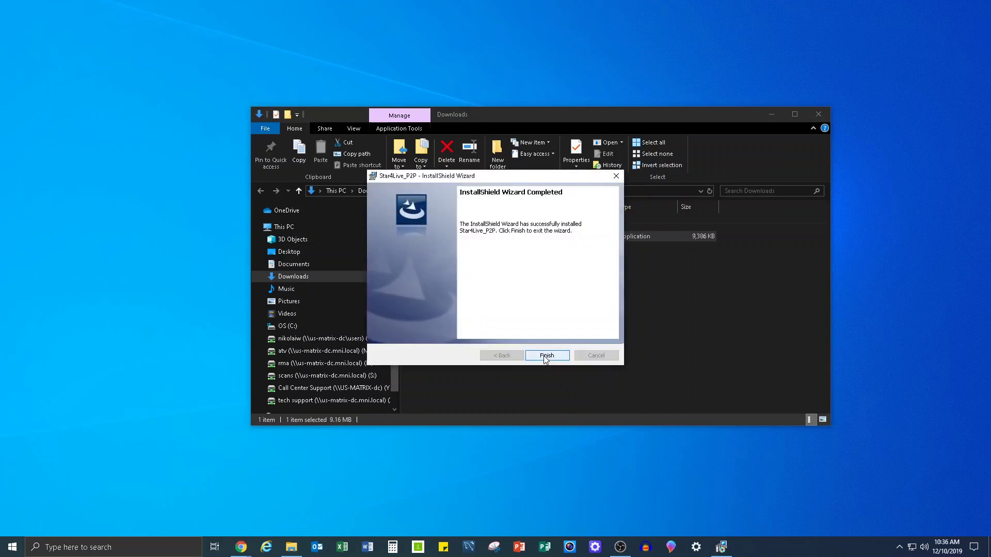
pyautogui.click(546, 356)
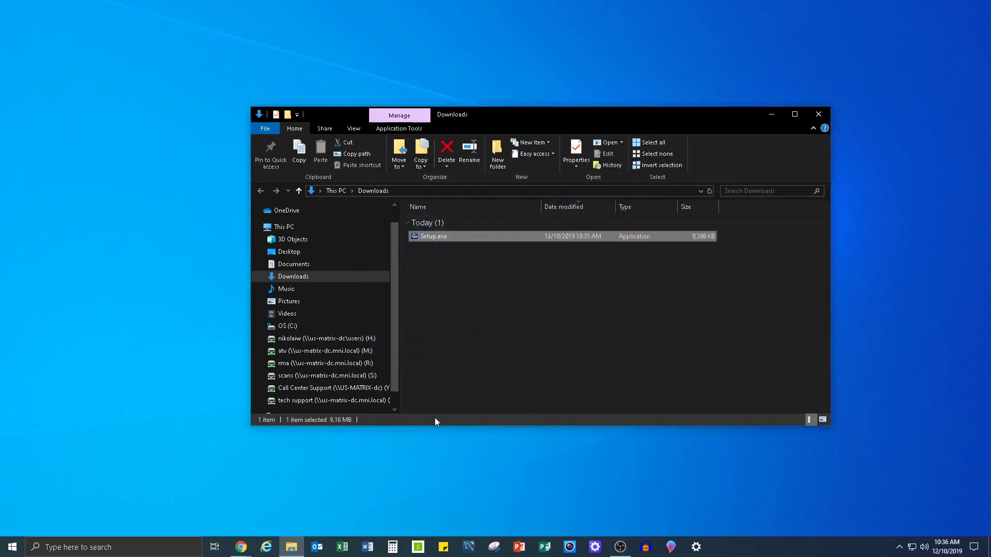
# - Reopen Internet Explorer and log back in to Star4Live with the account username and password
pyautogui.click(266, 547)
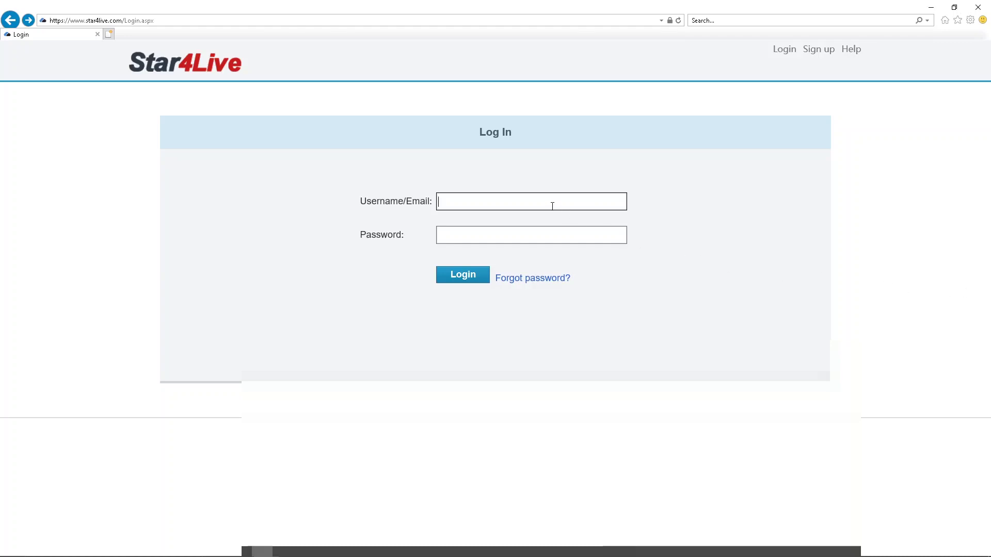
pyautogui.write('univiewtec')
pyautogui.press('Tab')
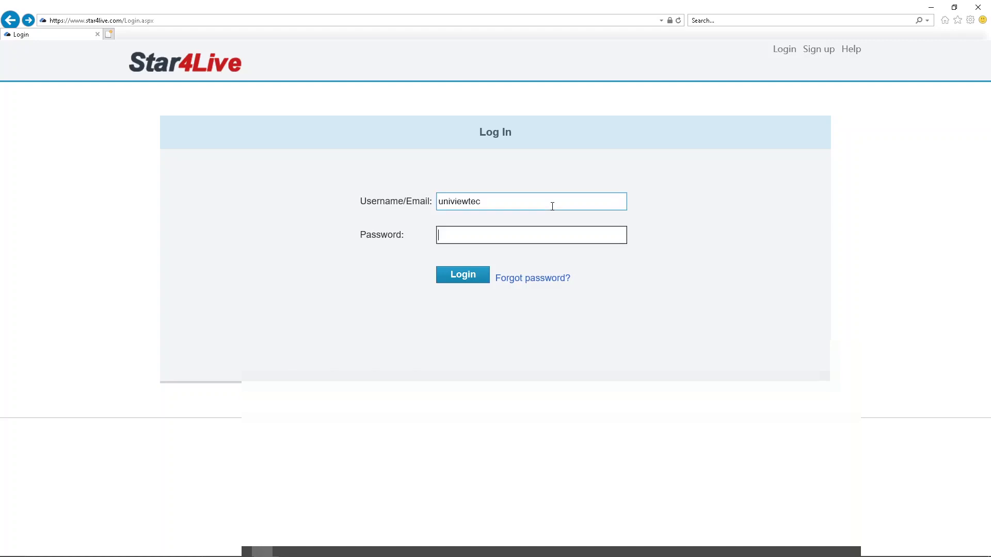
pyautogui.write('•••••••••')
pyautogui.click(462, 275)
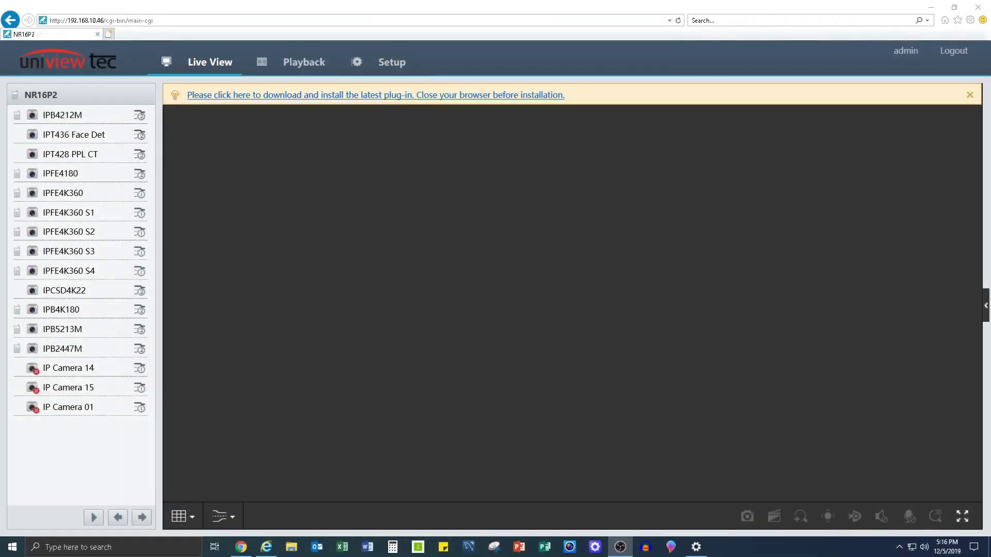
# - Save the NVR viewing plug-in WebPlayer.exe (1.11 MB) to Downloads and open that folder
pyautogui.click(494, 96)
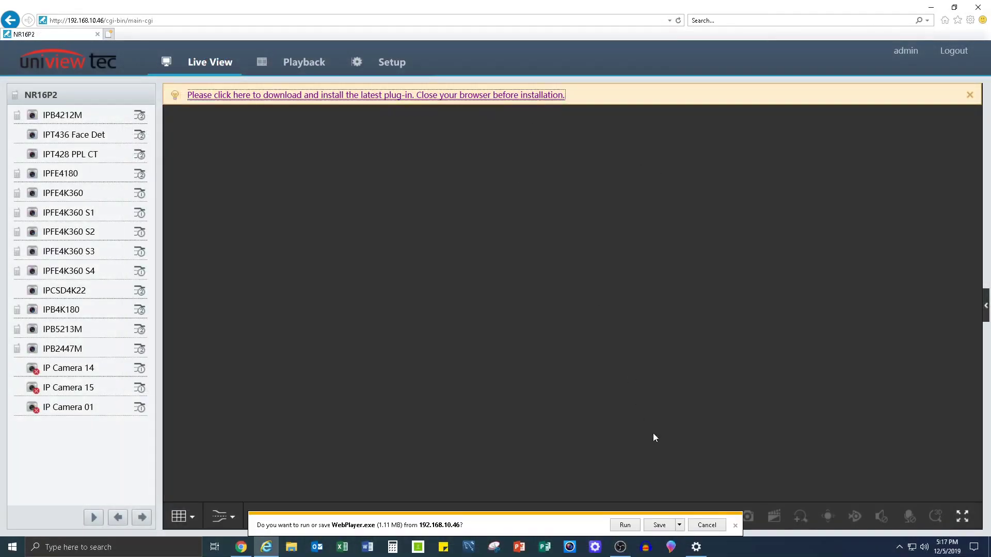
pyautogui.click(679, 524)
pyautogui.click(693, 514)
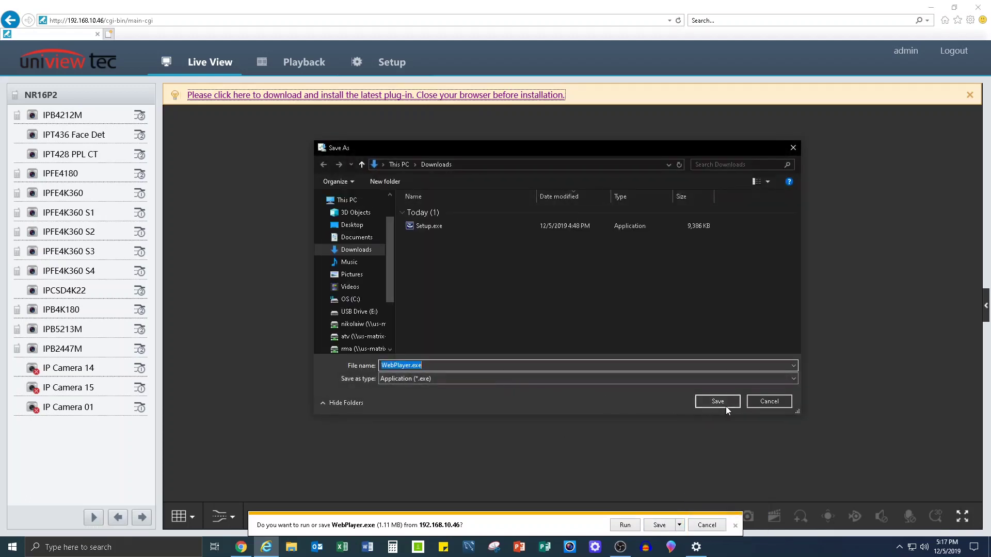
pyautogui.click(726, 404)
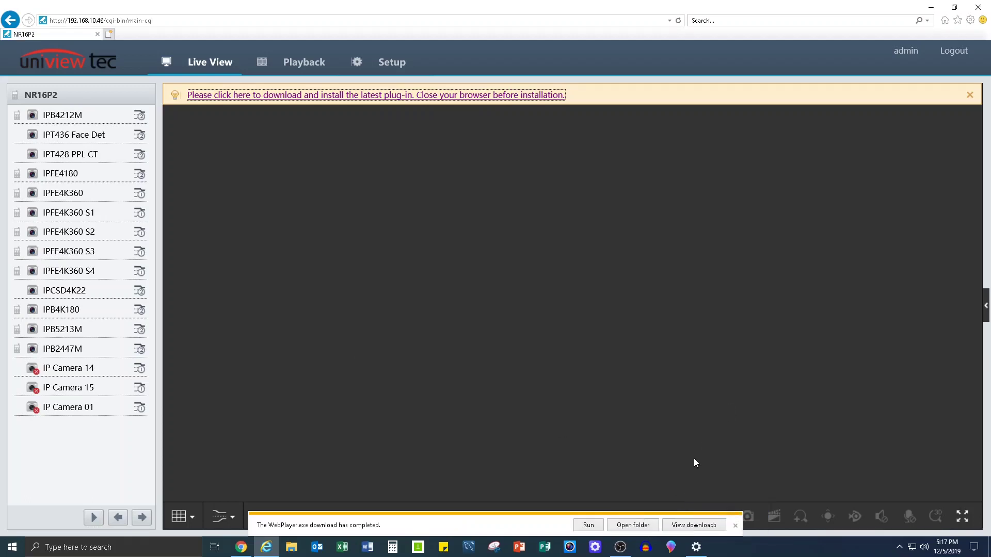
pyautogui.click(632, 526)
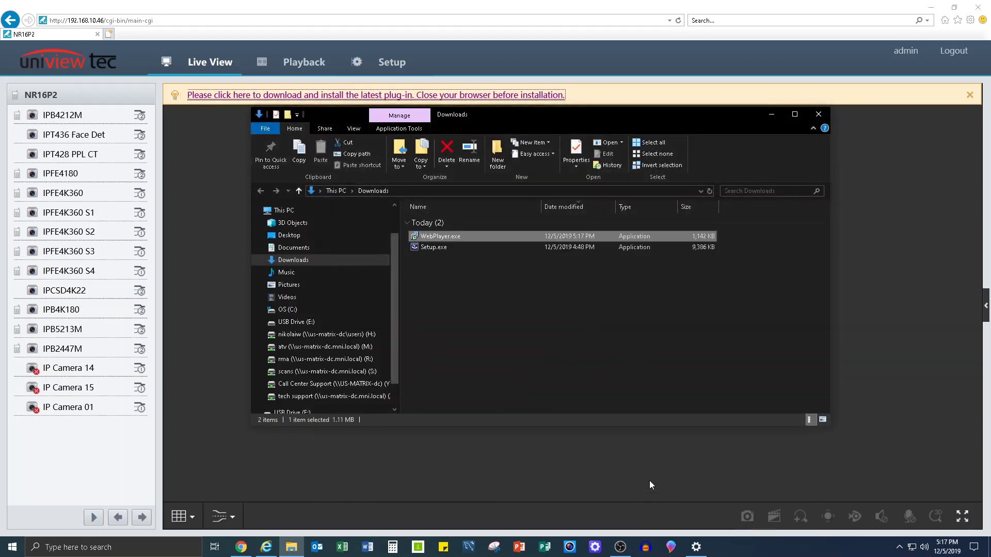
# - Close the browser and run WebPlayer.exe to install Surveillance Viewer Unity
pyautogui.click(978, 7)
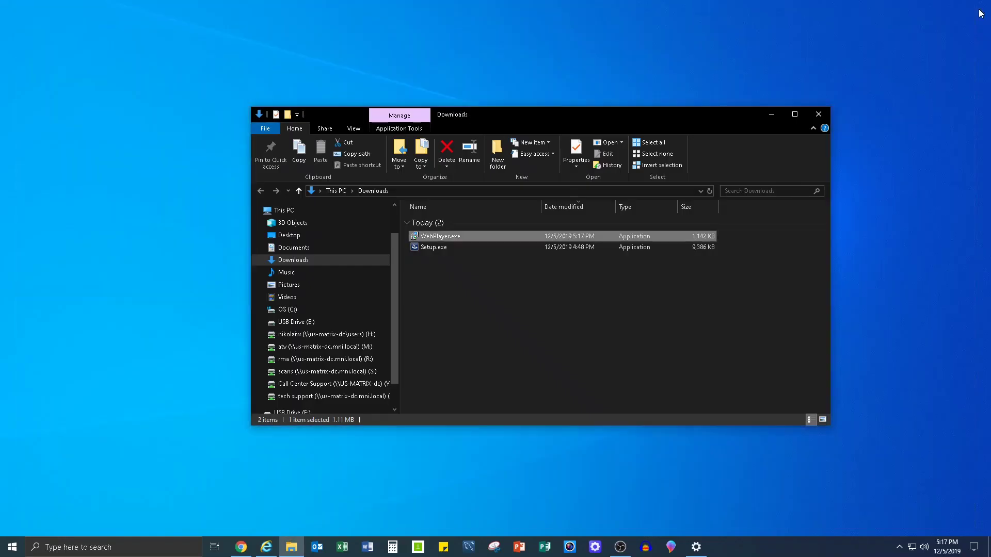
pyautogui.doubleClick(496, 235)
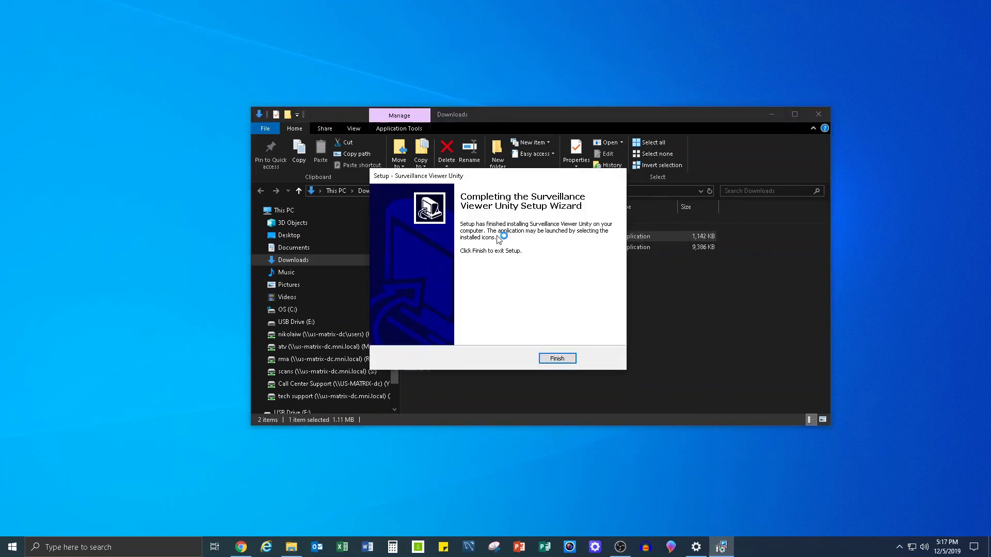
pyautogui.click(559, 360)
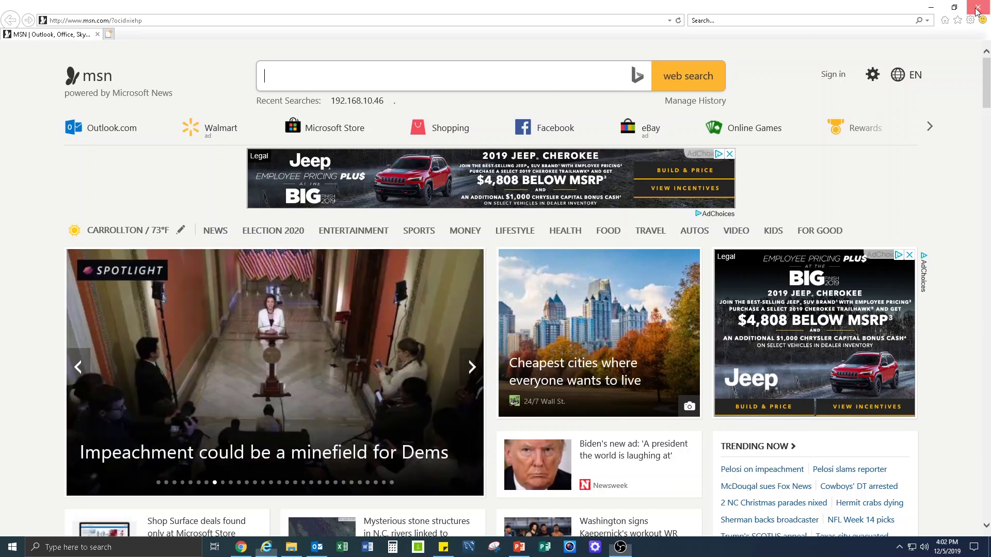
# - Find Internet Options via Start search and delete temporary files, cookies, history and download history
pyautogui.press('super+d')
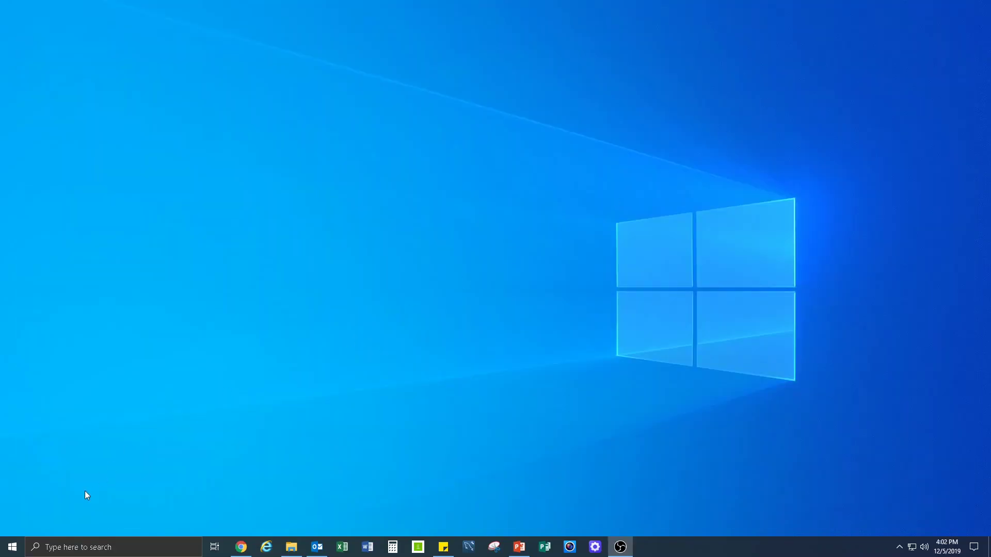
pyautogui.click(3, 546)
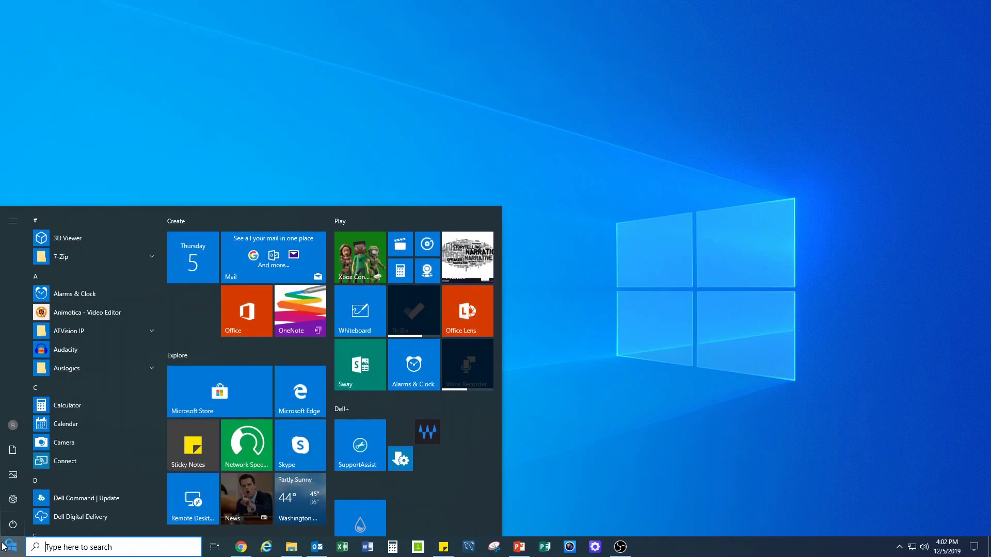
pyautogui.write('inter')
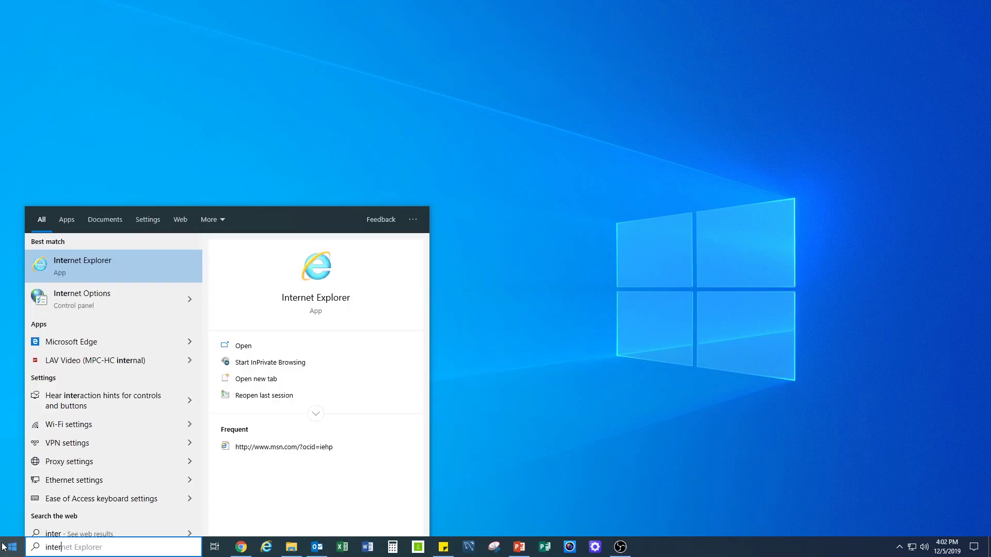
pyautogui.press('Down')
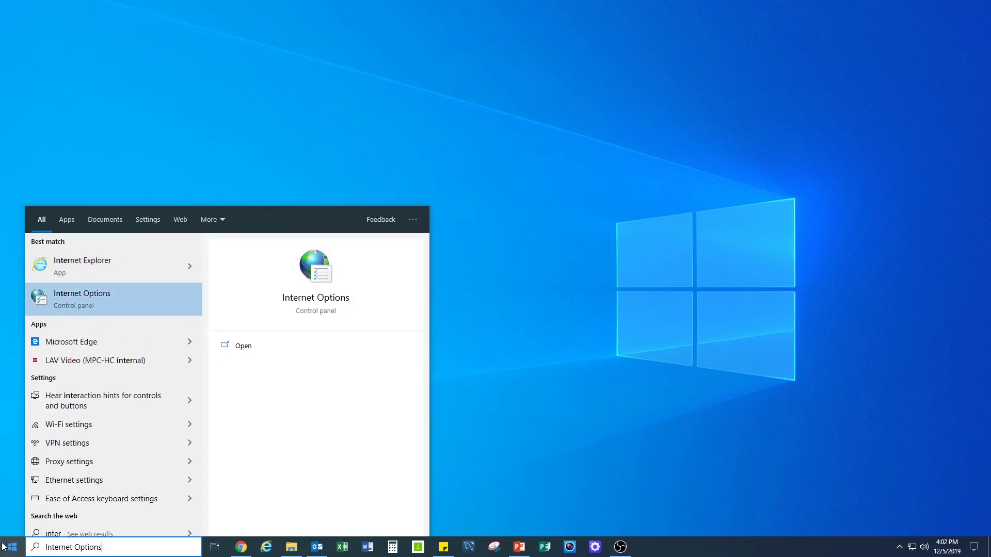
pyautogui.press('Return')
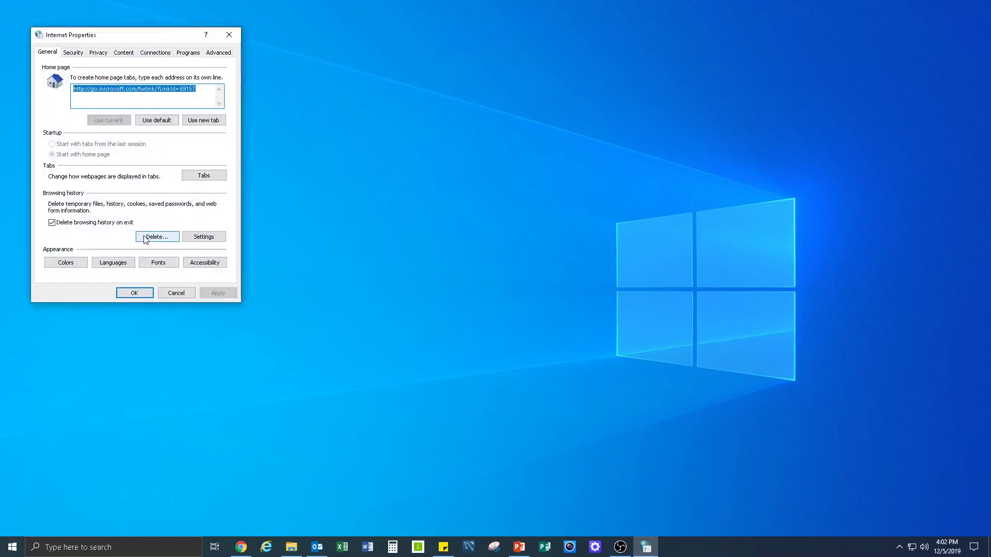
pyautogui.click(145, 237)
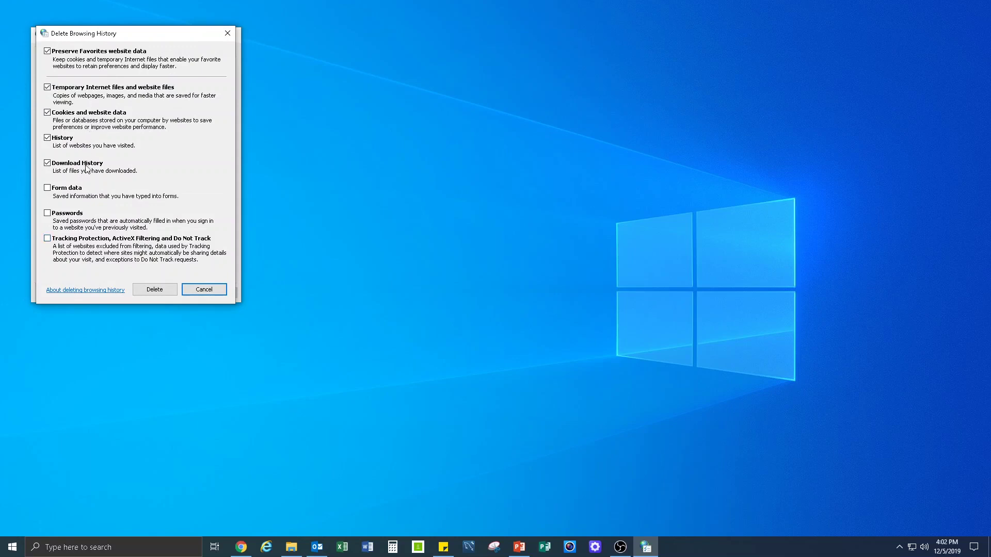
pyautogui.click(155, 290)
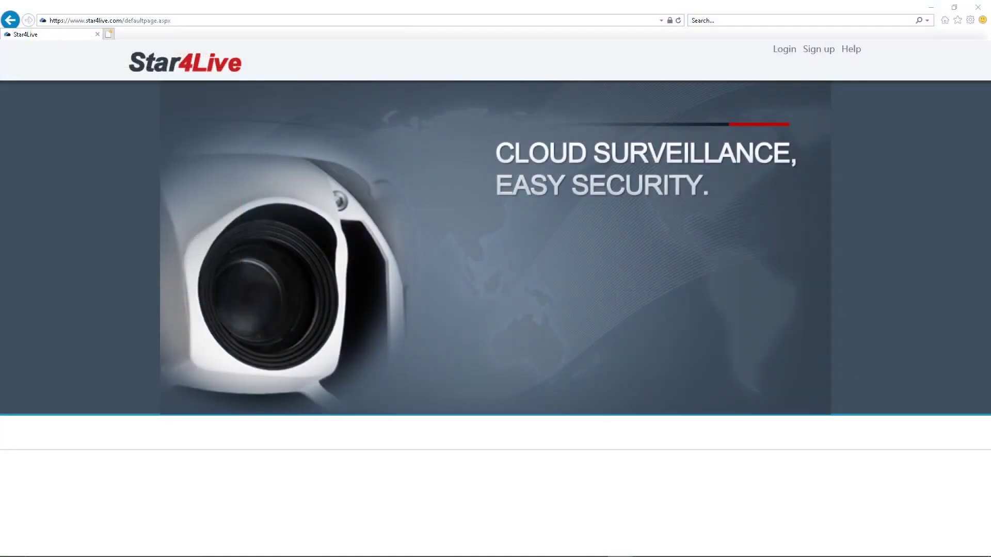
pyautogui.click(970, 21)
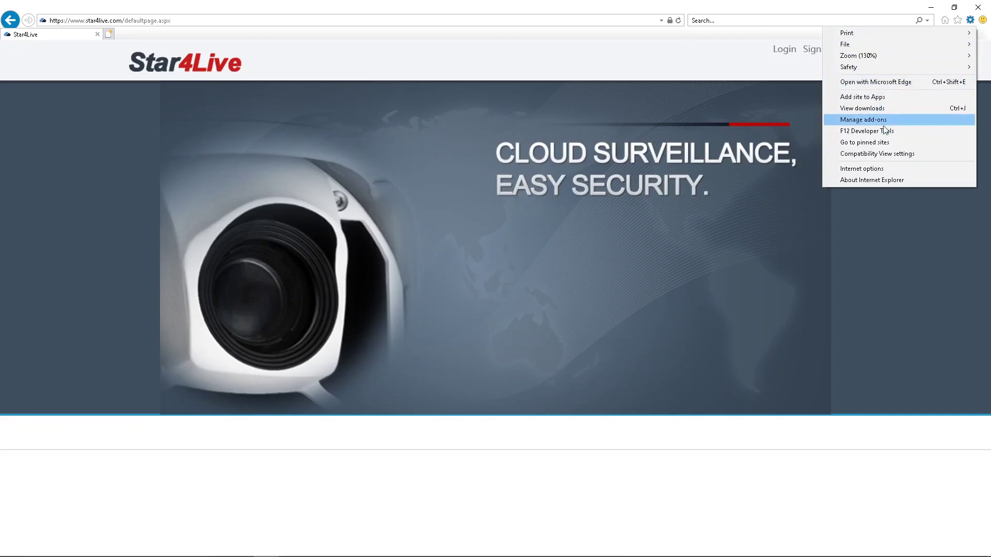
pyautogui.click(865, 169)
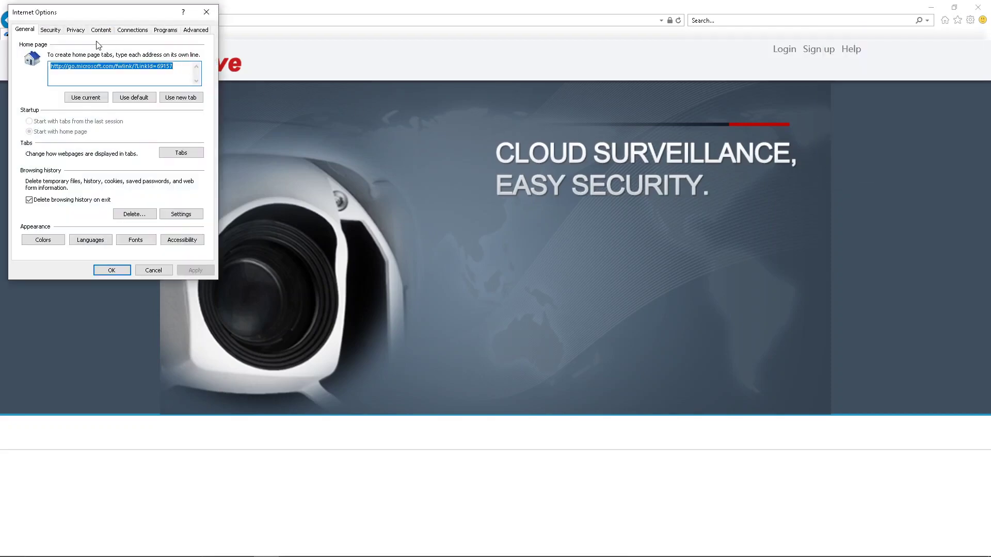
pyautogui.click(76, 30)
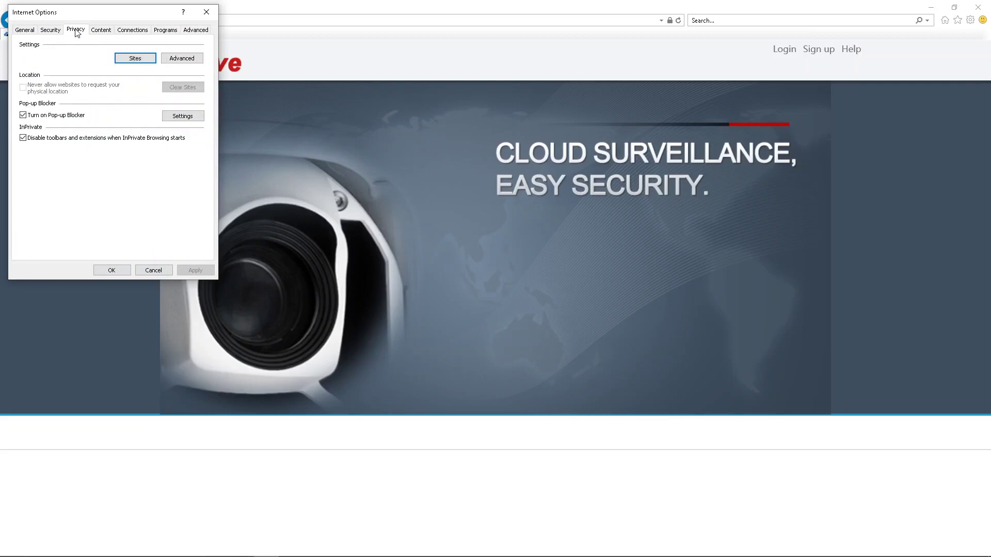
pyautogui.click(174, 118)
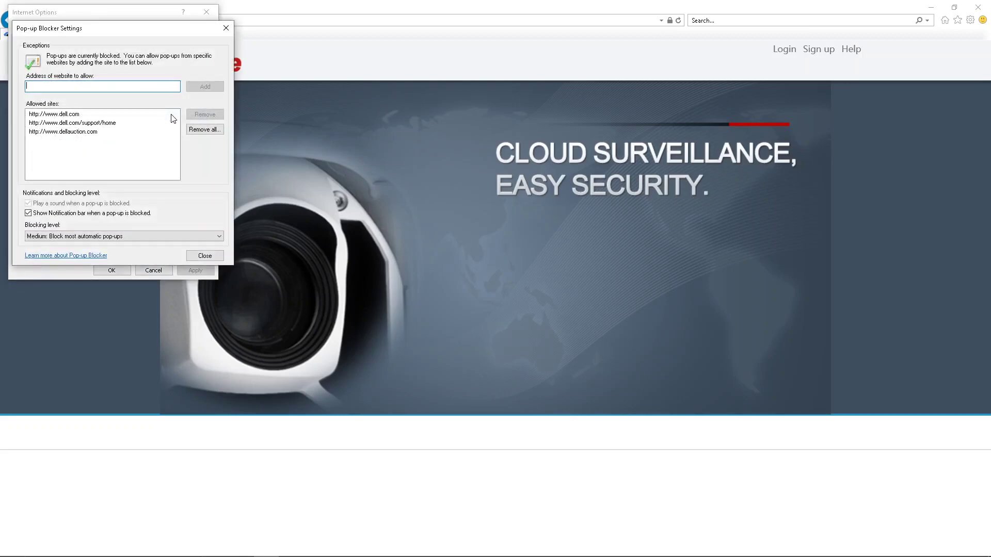
pyautogui.write('star')
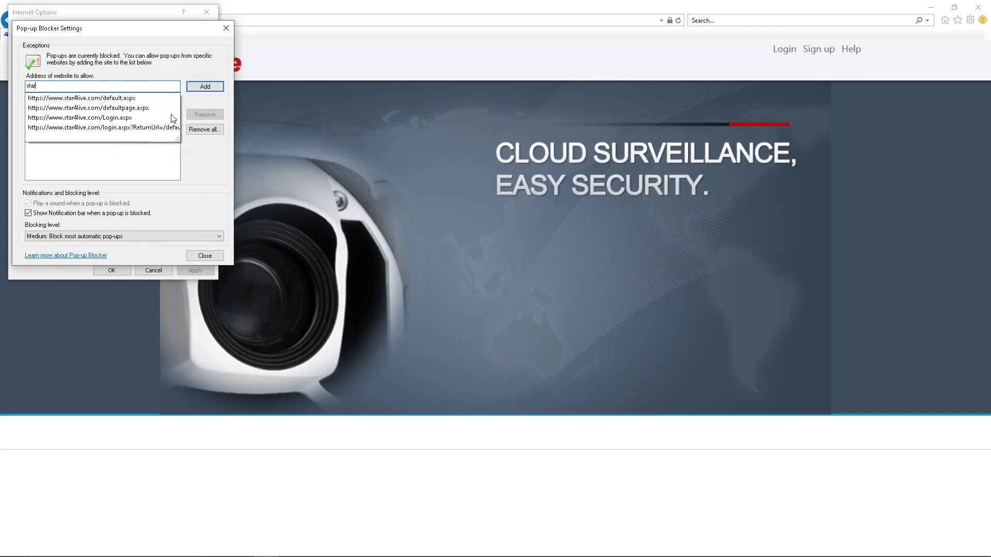
pyautogui.press('Down')
pyautogui.press('Return')
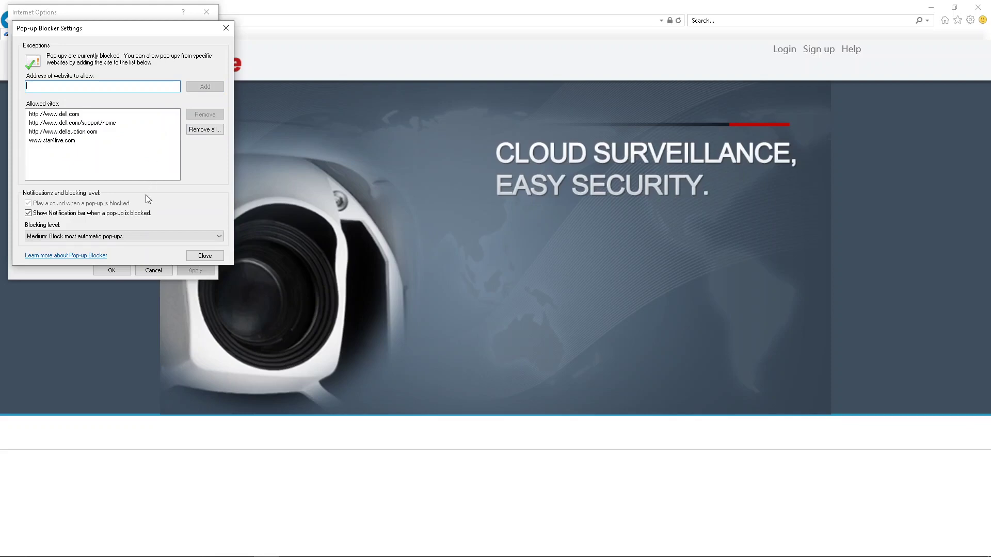
pyautogui.click(194, 258)
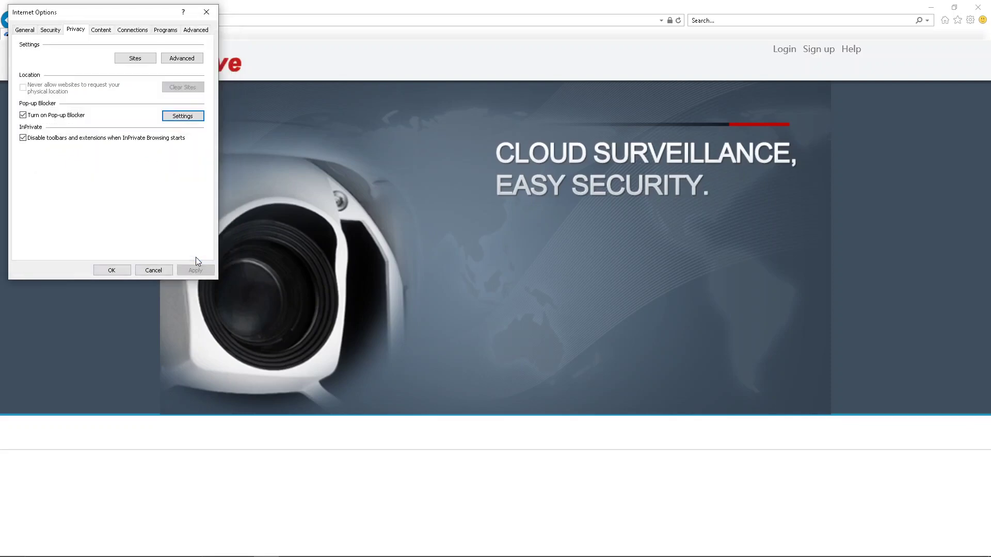
pyautogui.click(118, 272)
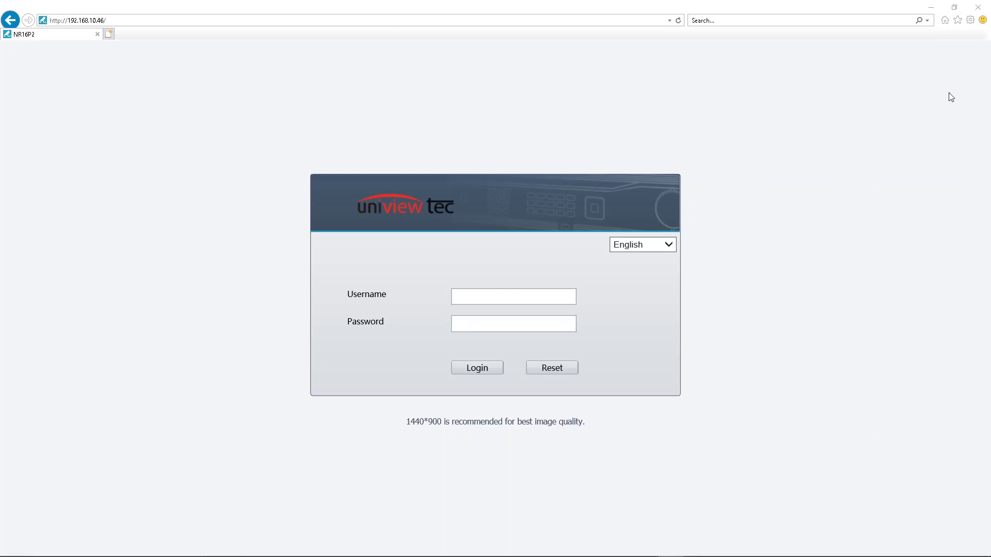
pyautogui.click(970, 19)
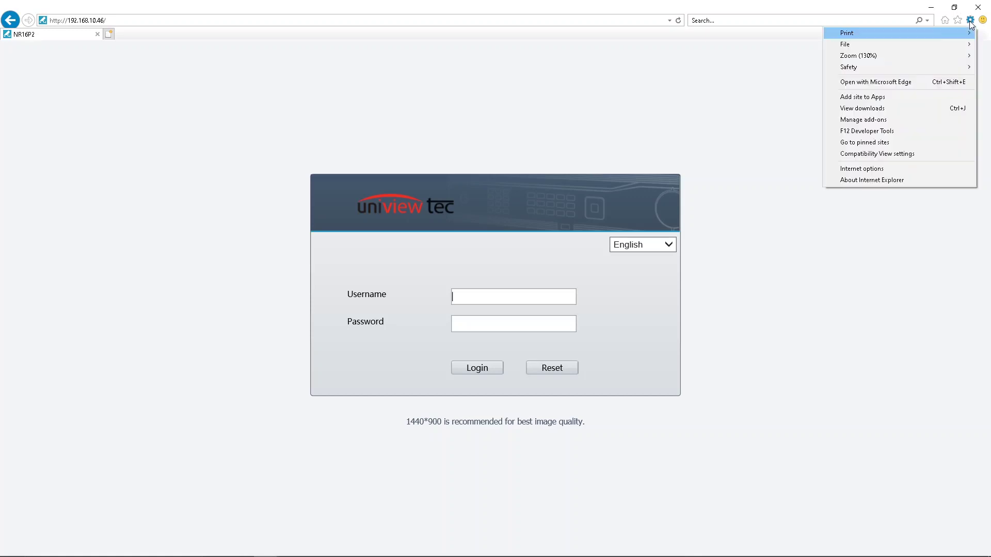
pyautogui.click(874, 170)
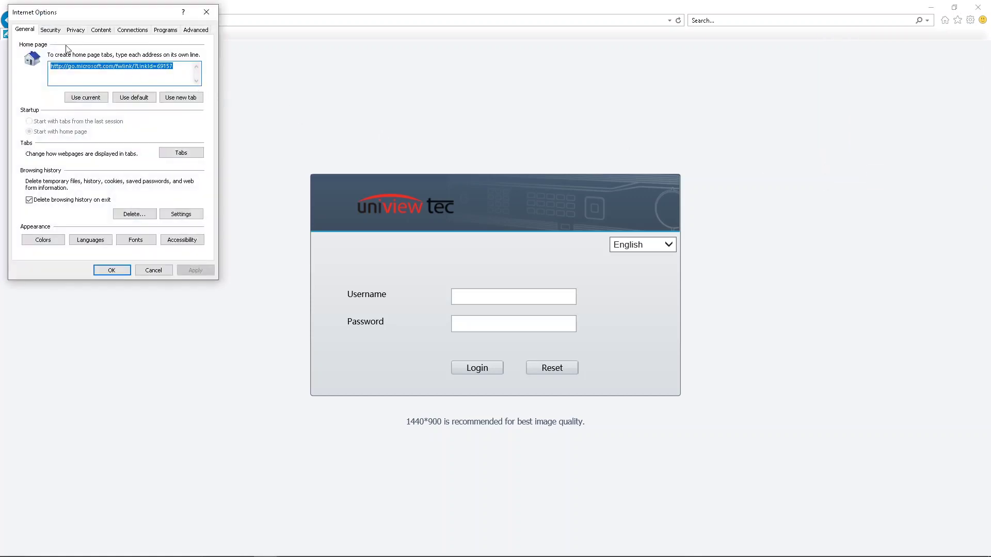
pyautogui.click(52, 31)
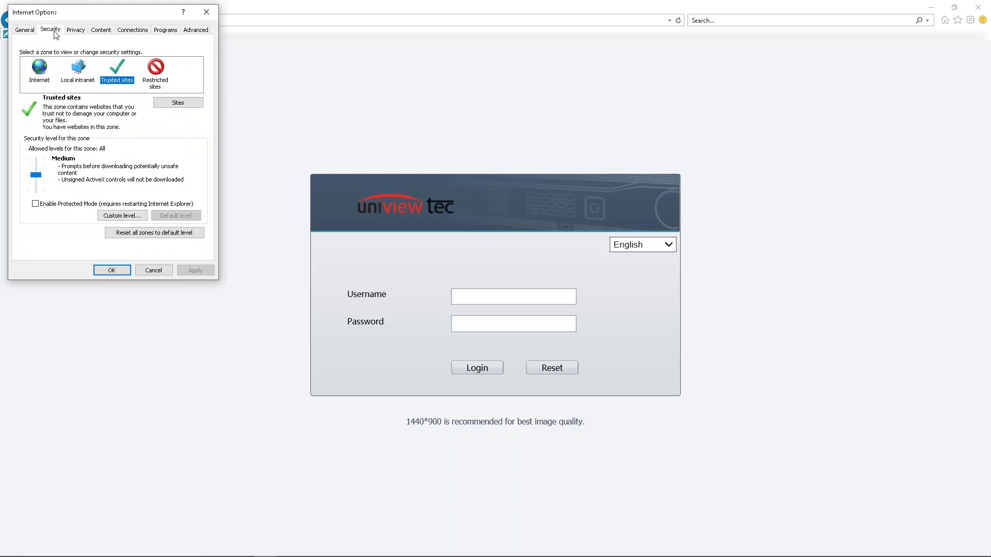
pyautogui.click(172, 105)
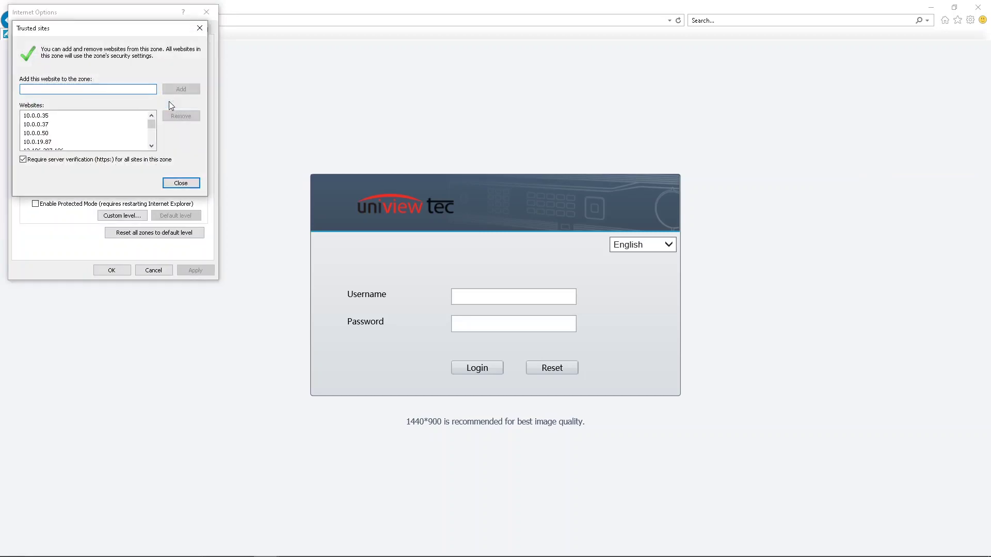
pyautogui.hotkey('ctrl', 'v')
pyautogui.click(175, 91)
pyautogui.click(185, 185)
pyautogui.click(112, 270)
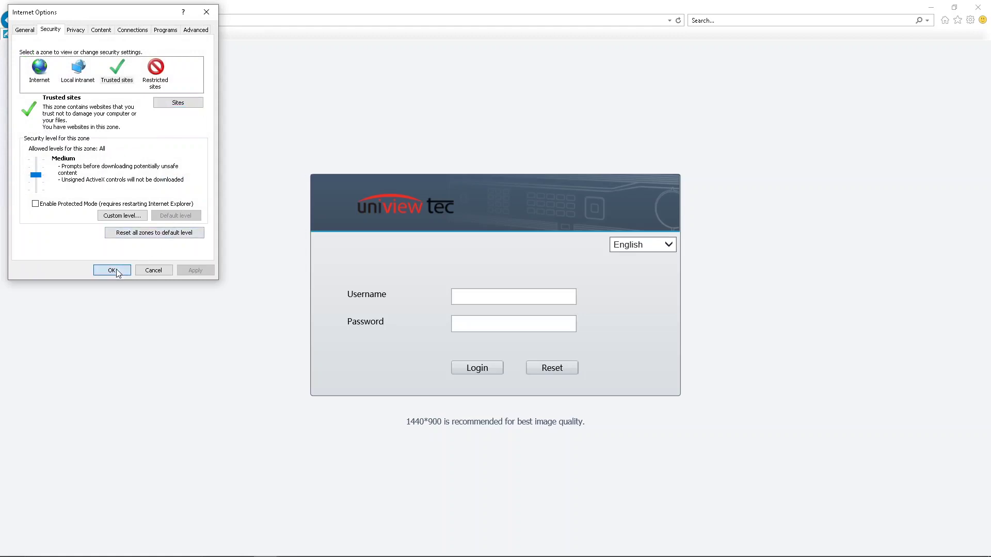